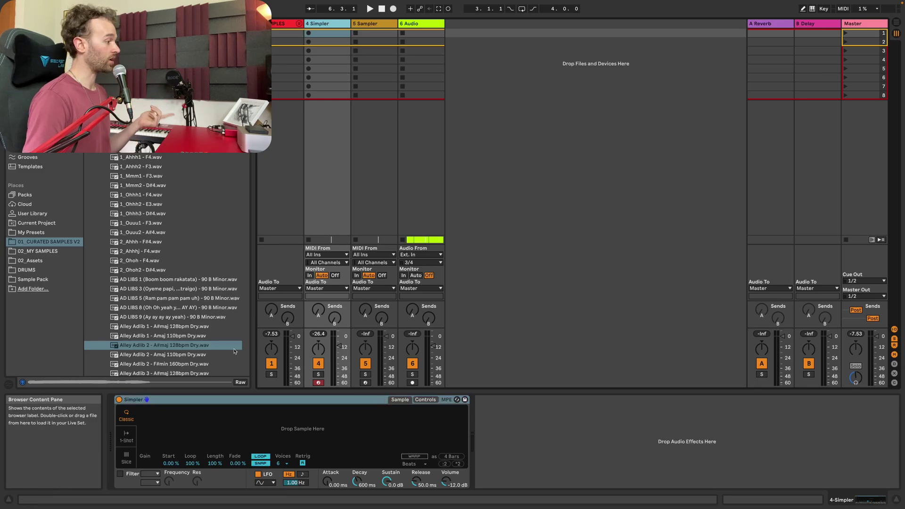
Load the browser sample "Alley Adlib 2 - A#maj 128bpm Dry.wav" into the empty Simpler on track 4
left_click(234, 348)
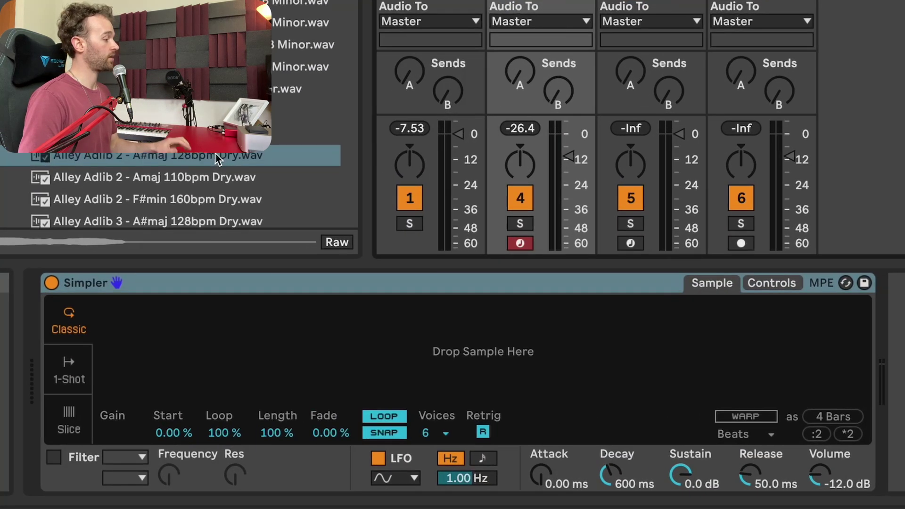
left_click_drag(215, 152, 411, 333)
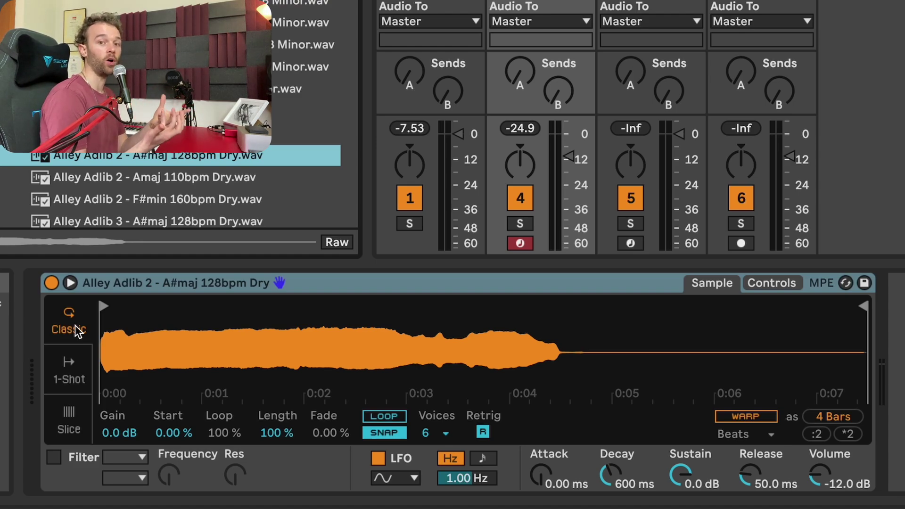
Look at Simpler's 1-Shot and Slice playback modes, ending back in Classic mode
left_click(76, 364)
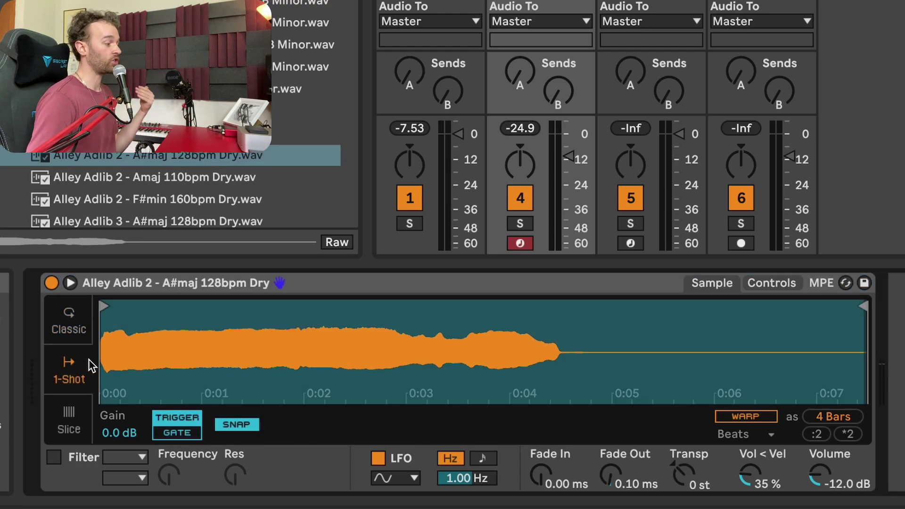
left_click(70, 412)
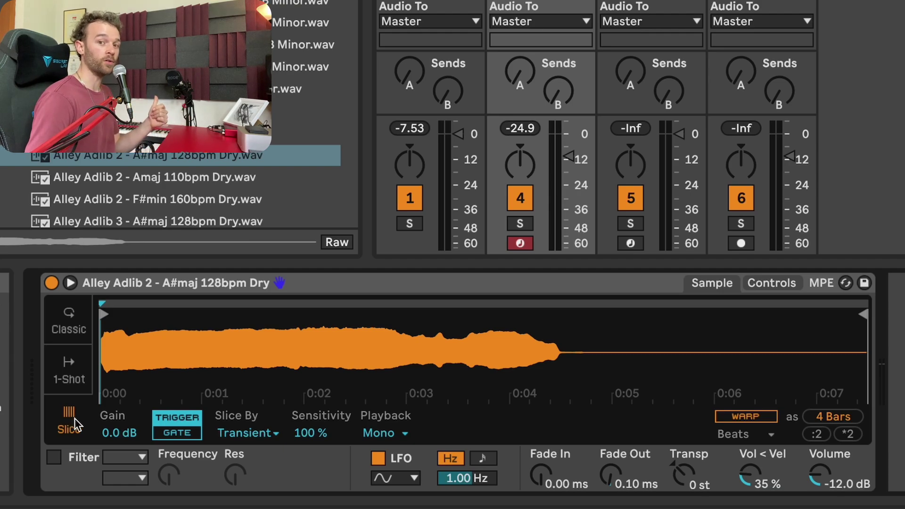
left_click(71, 319)
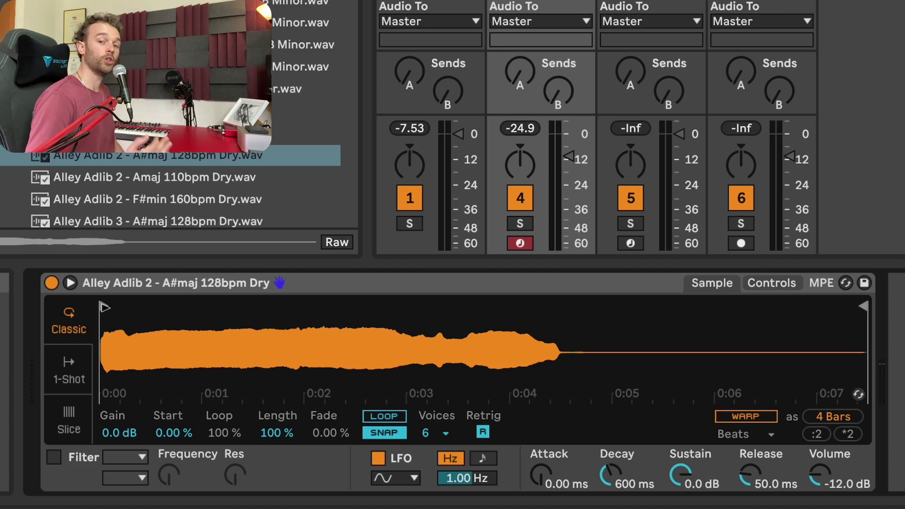
Trim the vocal sample to about 0.7–1.7 s and loop it with Loop at 62.5 % and Fade at 79.7 %
left_click_drag(105, 308, 173, 308)
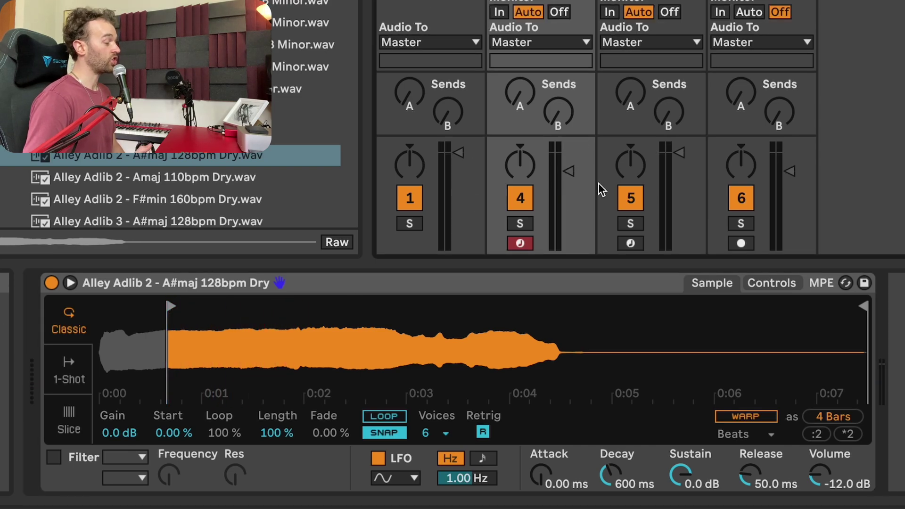
mouse_move(864, 306)
left_mouse_down()
mouse_move(546, 307)
mouse_move(269, 329)
left_mouse_up()
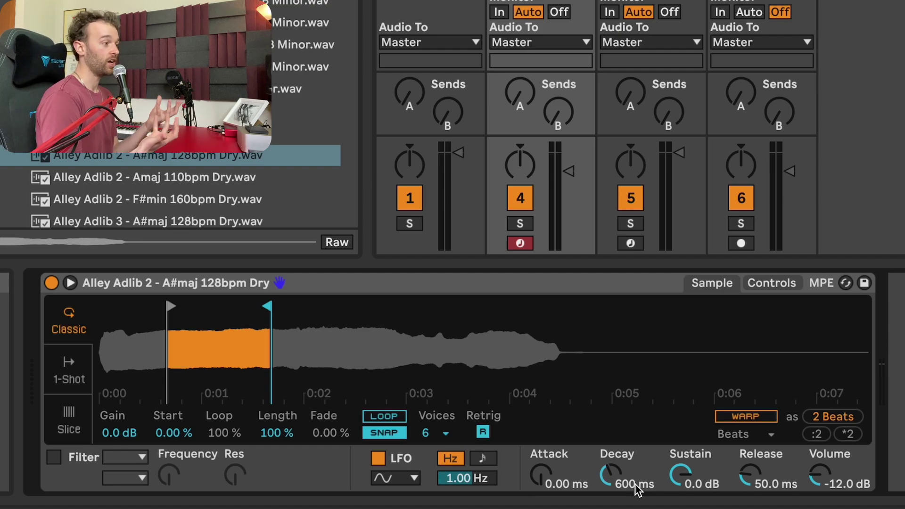
left_click(397, 418)
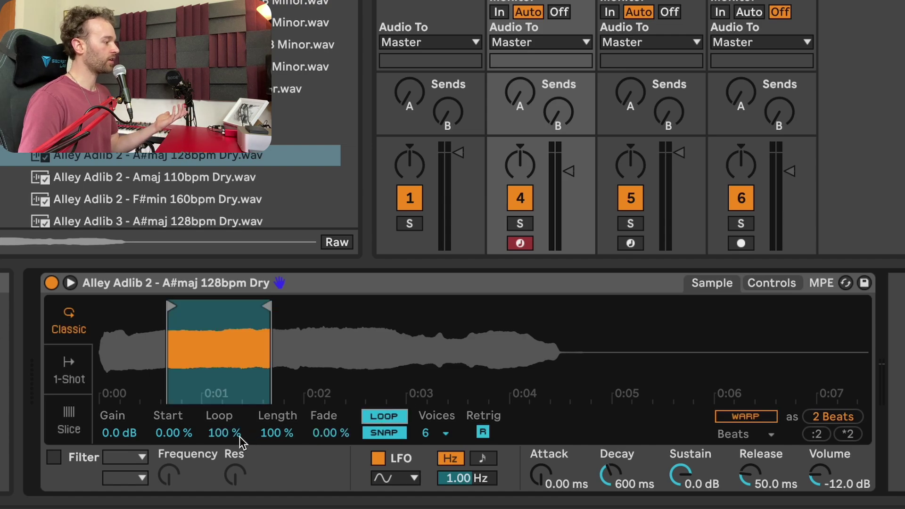
left_click_drag(218, 434, 319, 415)
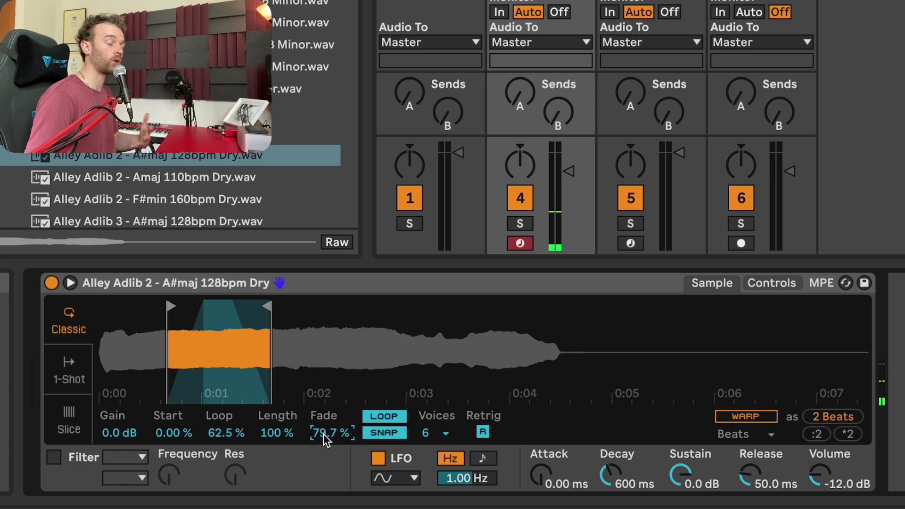
key("Escape")
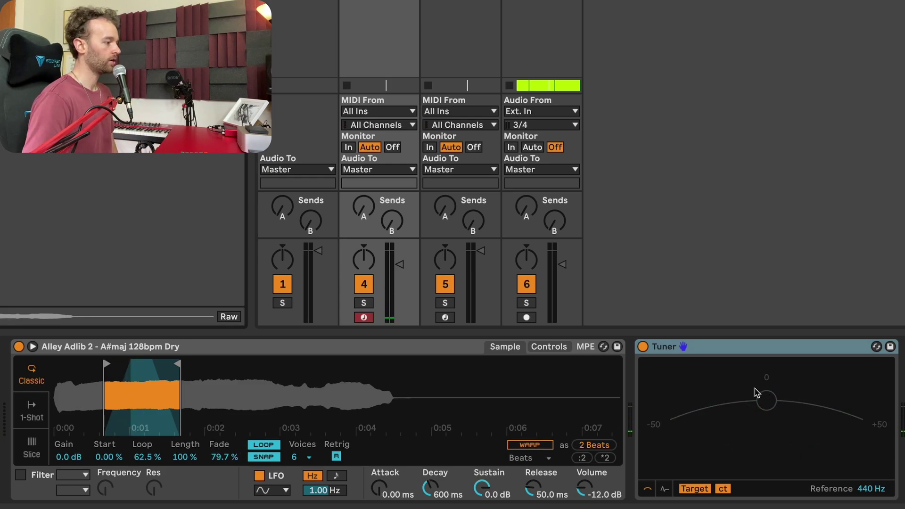
Transpose the vocal sample in Simpler by +2 st so it plays in tune with the keyboard
left_click(543, 348)
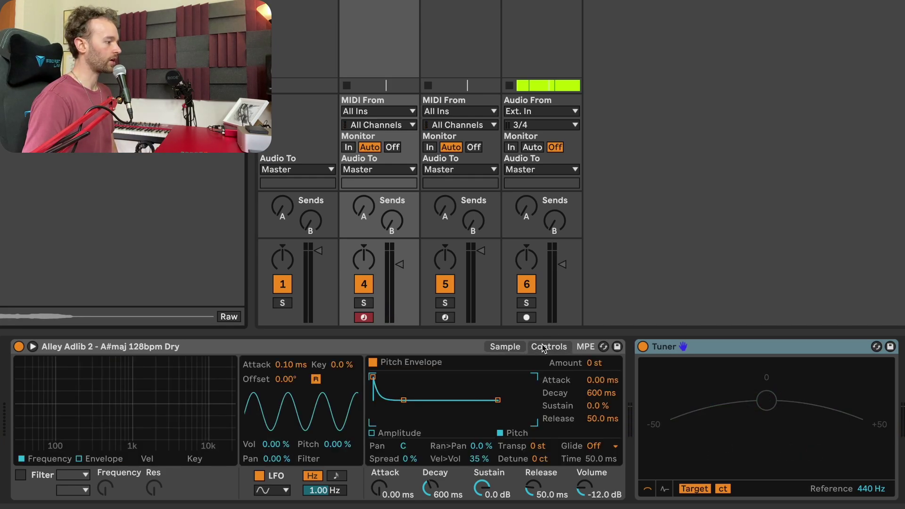
left_click(547, 446)
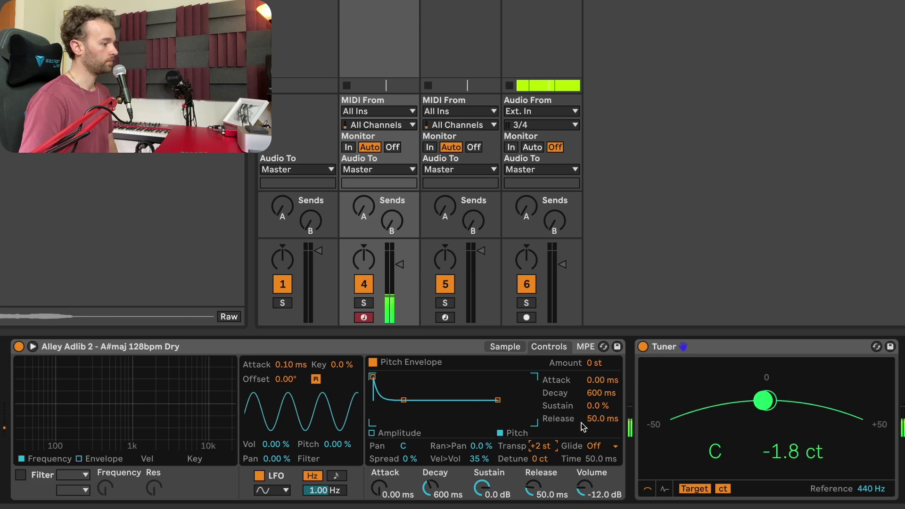
Set Simpler's attack to 1.04 s, sustain to -15 dB, release to 8.79 s and volume to -2.29 dB, and switch to Slice mode
left_click(504, 348)
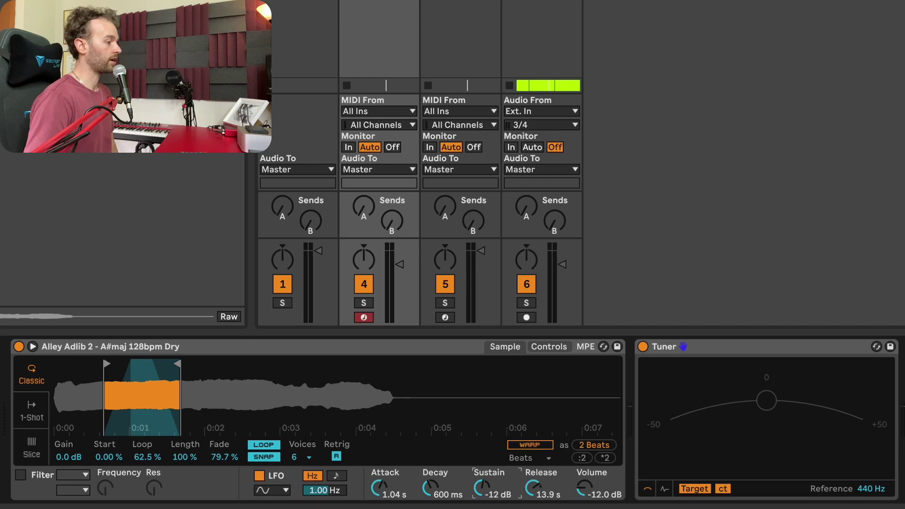
left_click_drag(581, 496, 581, 486)
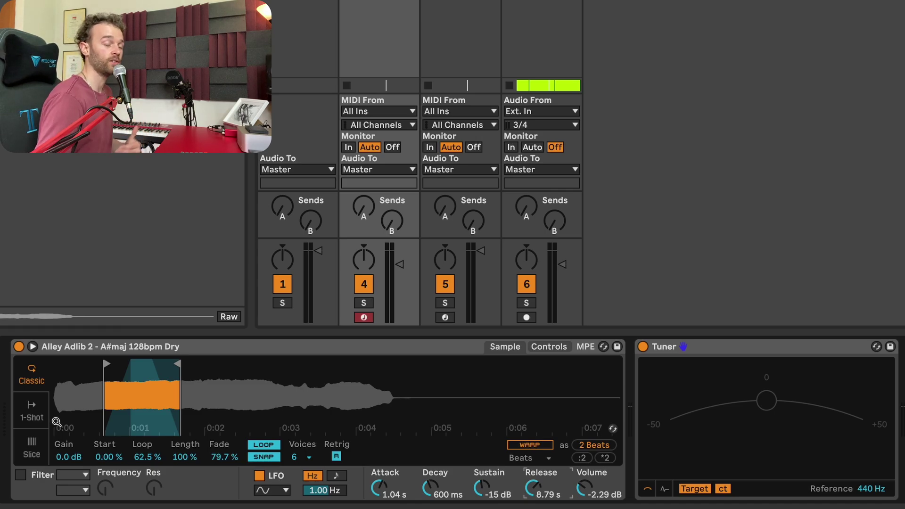
left_click(30, 451)
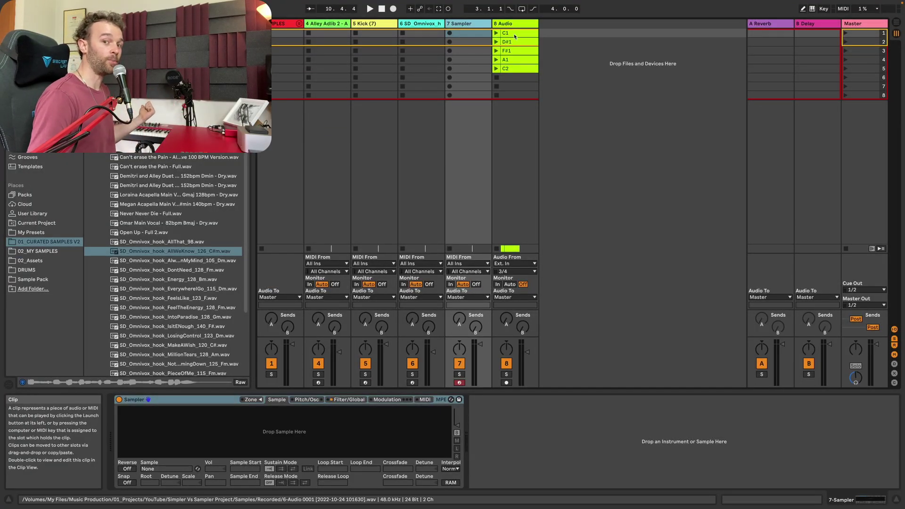
Audition the recorded audio clips C1, D#1, F#1, A1 and C2 on track 8 one after another
left_click(514, 35)
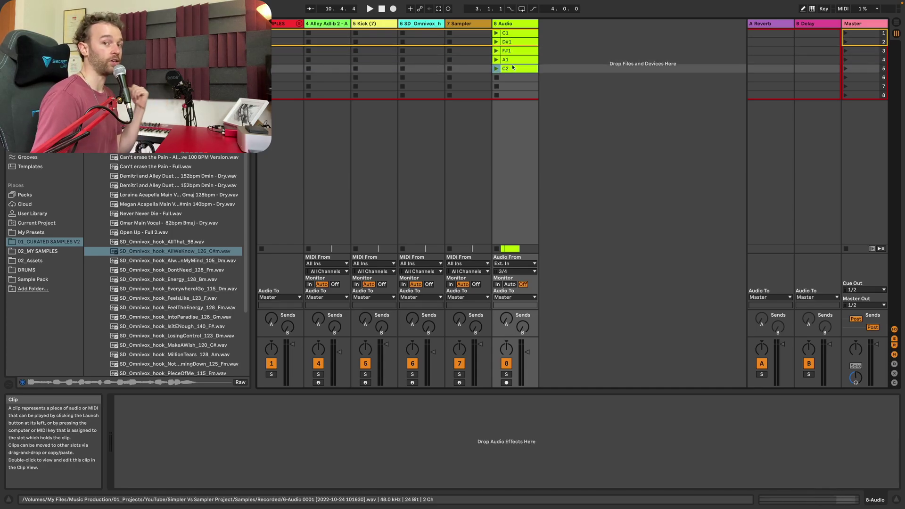
left_click(497, 37)
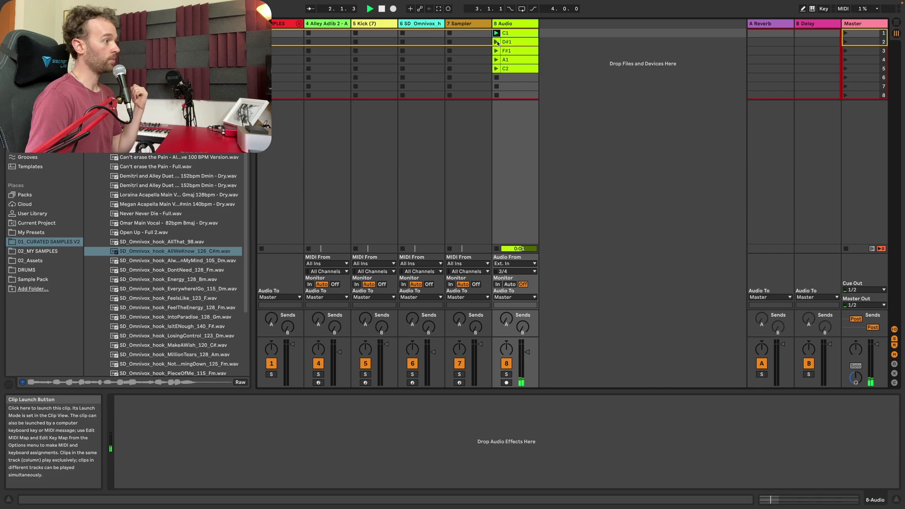
left_click(498, 42)
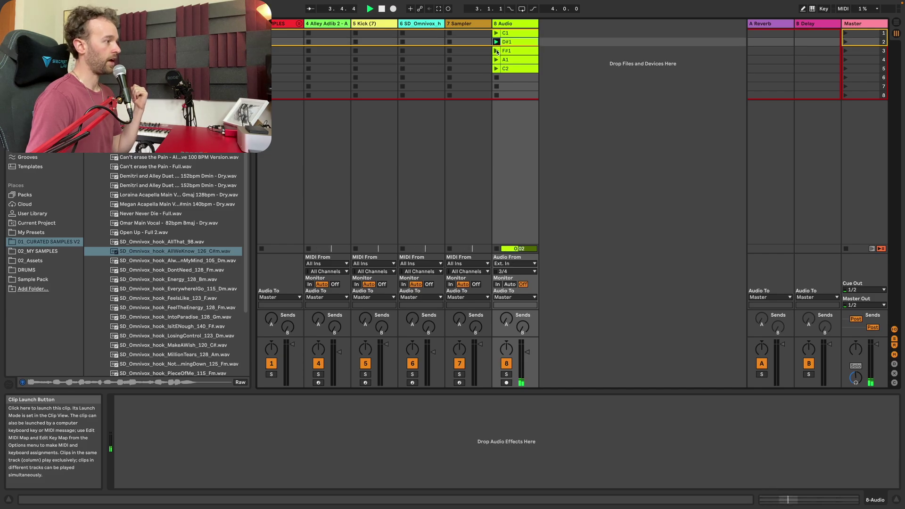
left_click(497, 51)
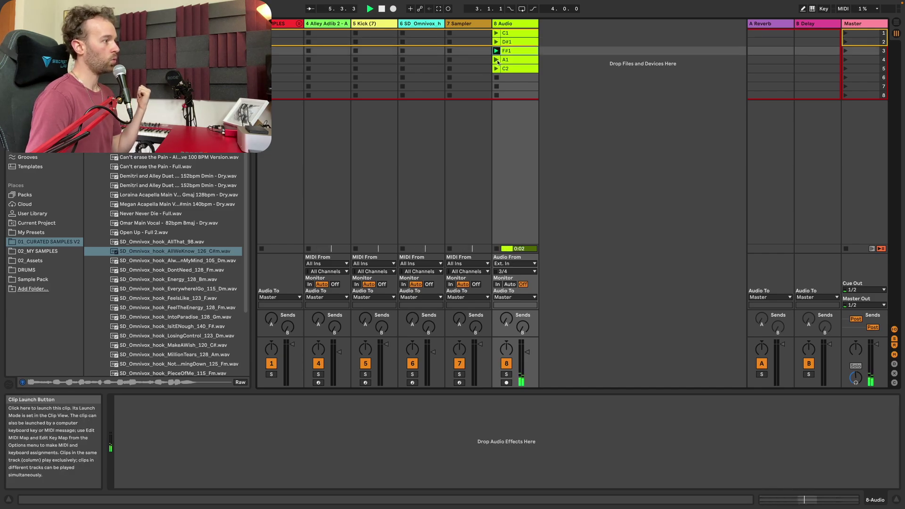
left_click(498, 60)
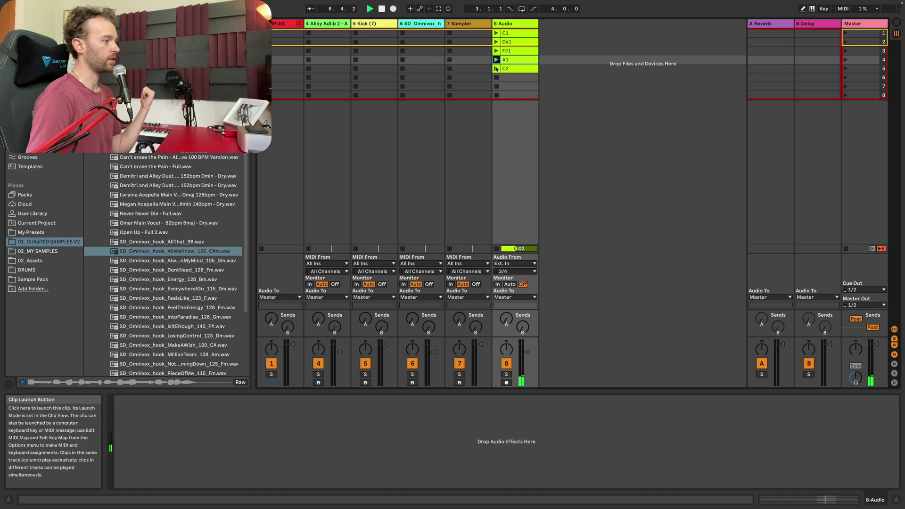
left_click(496, 69)
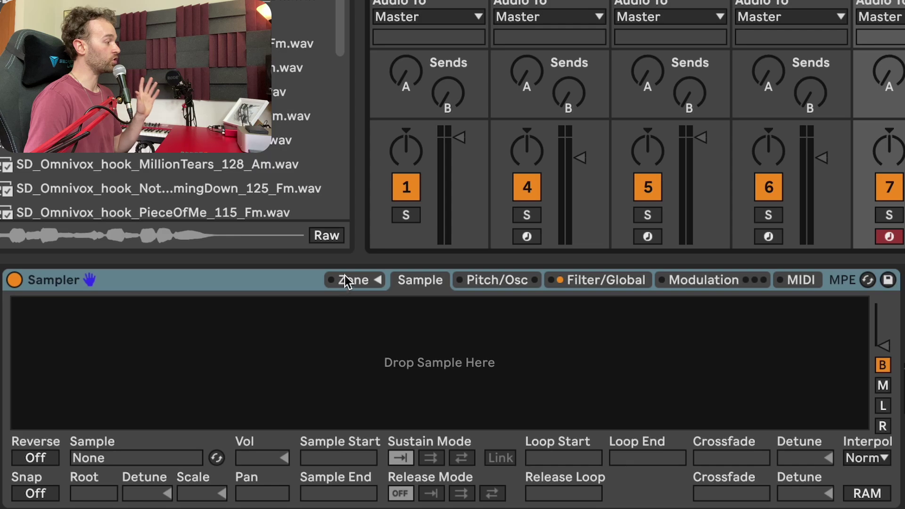
Show Sampler's zone editor and add the five recorded clips C1, D#1, F#1, A1 and C2 as sample layers
left_click(364, 281)
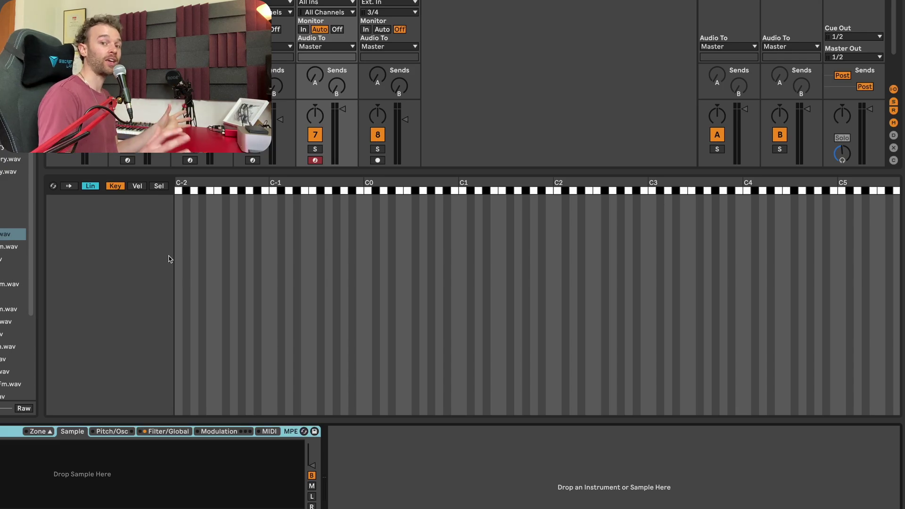
left_click_drag(303, 46, 169, 361)
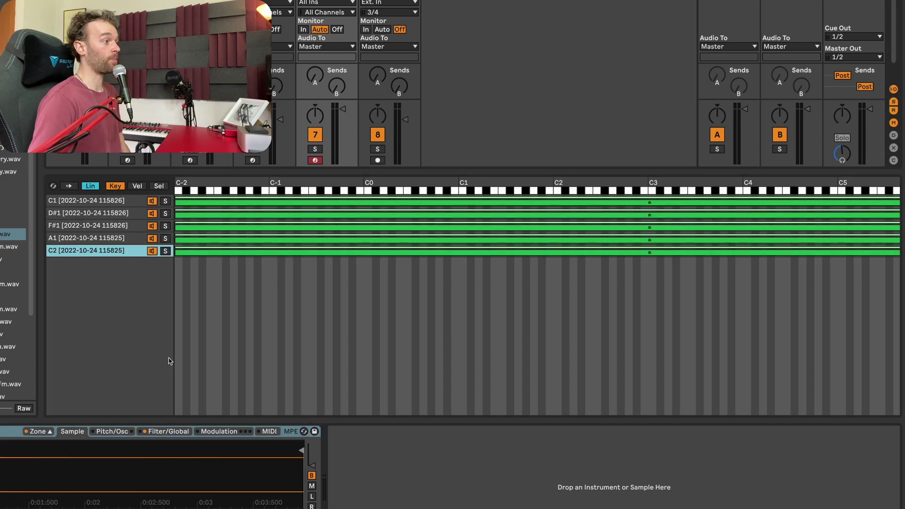
key("s")
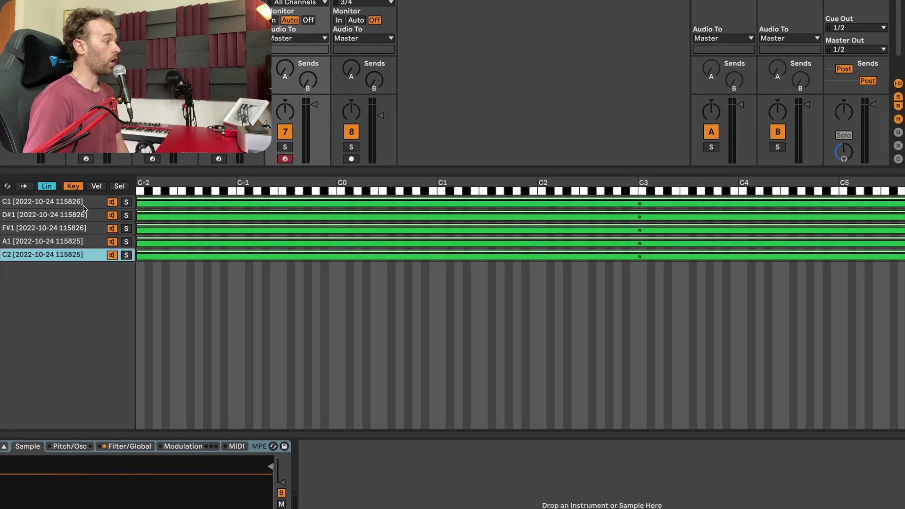
Narrow each sample's key zone to the single key it is named after: C1, D#1, F#1, A1 and C2
left_click(95, 205)
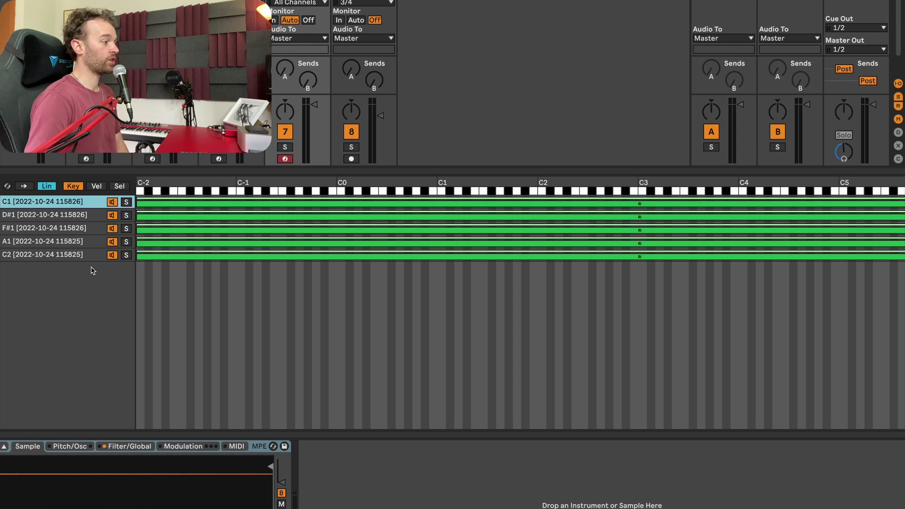
left_click_drag(141, 204, 436, 200)
left_click_drag(903, 206, 446, 205)
left_click_drag(139, 216, 465, 217)
left_click_drag(902, 218, 471, 217)
left_click_drag(137, 233, 514, 251)
left_click_drag(903, 243, 518, 243)
left_click_drag(141, 257, 538, 257)
left_click_drag(902, 257, 542, 257)
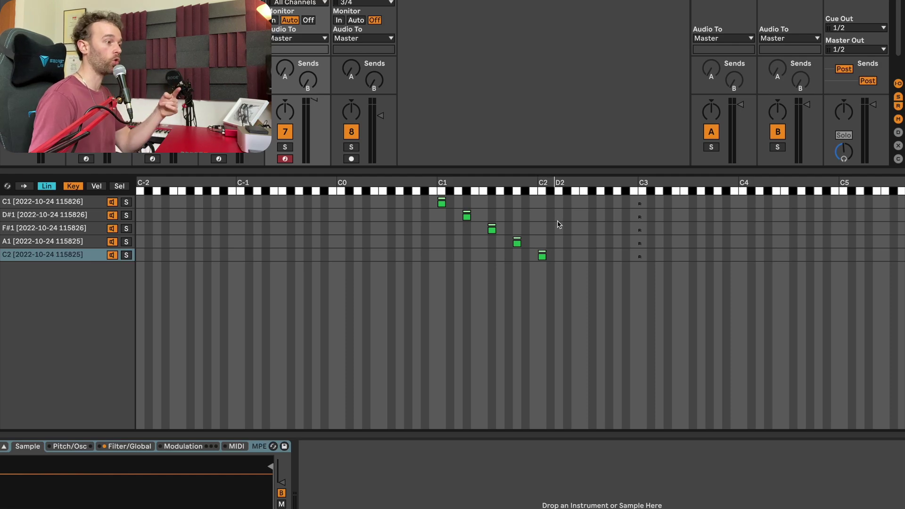
Set the root key of each sample layer to its own note: C1, D#1, F#1, A1 and C2
left_click(480, 262)
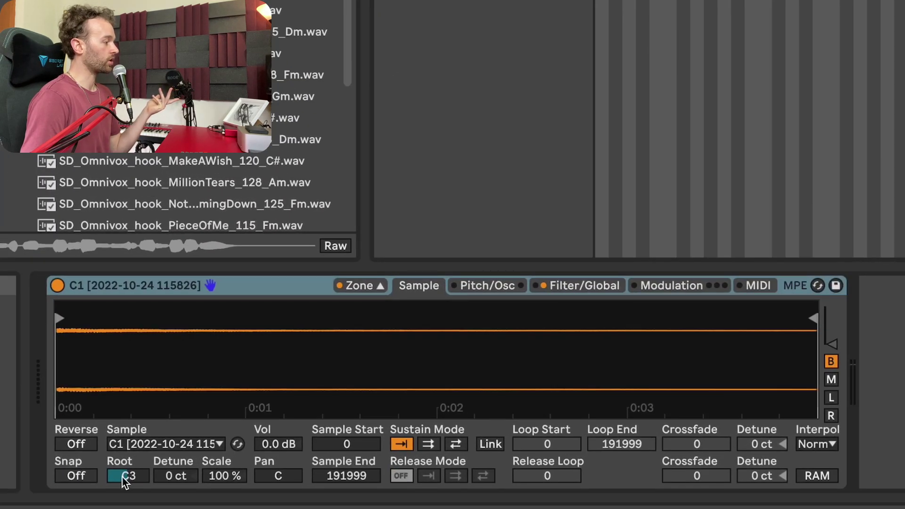
mouse_move(123, 478)
left_mouse_down()
mouse_move(123, 500)
mouse_move(123, 483)
left_mouse_up()
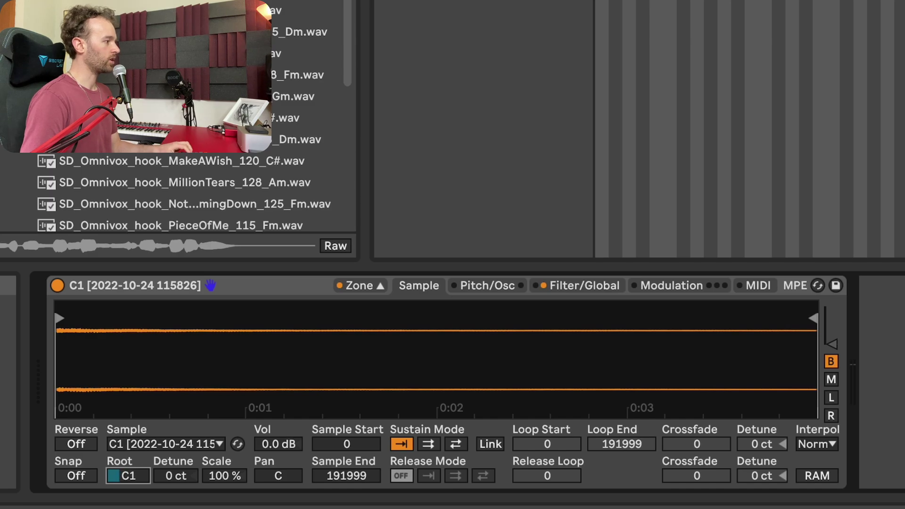
left_click(447, 2)
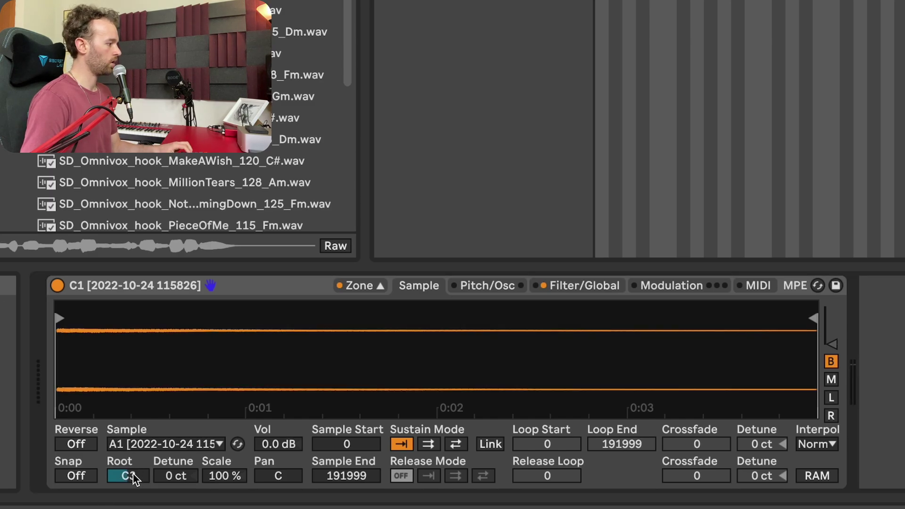
left_click_drag(123, 476, 123, 493)
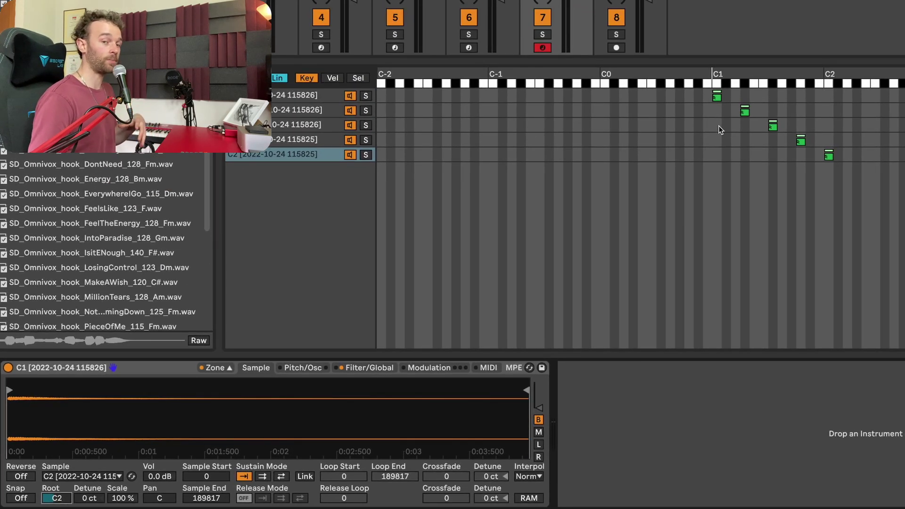
Extend the five key zones to close the gaps, covering C1–C#1, D1–E1, F1–G1, G#1–A#1 and B1–C2
left_click(717, 84)
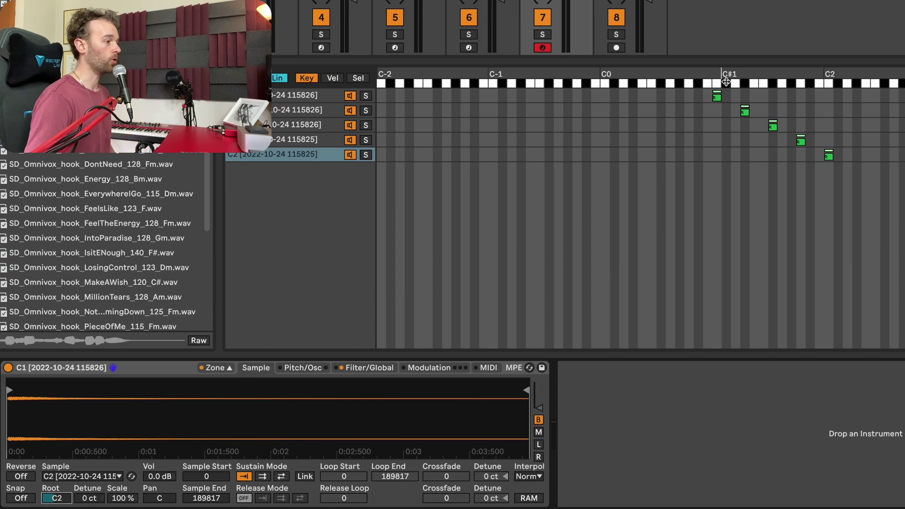
left_click(723, 98)
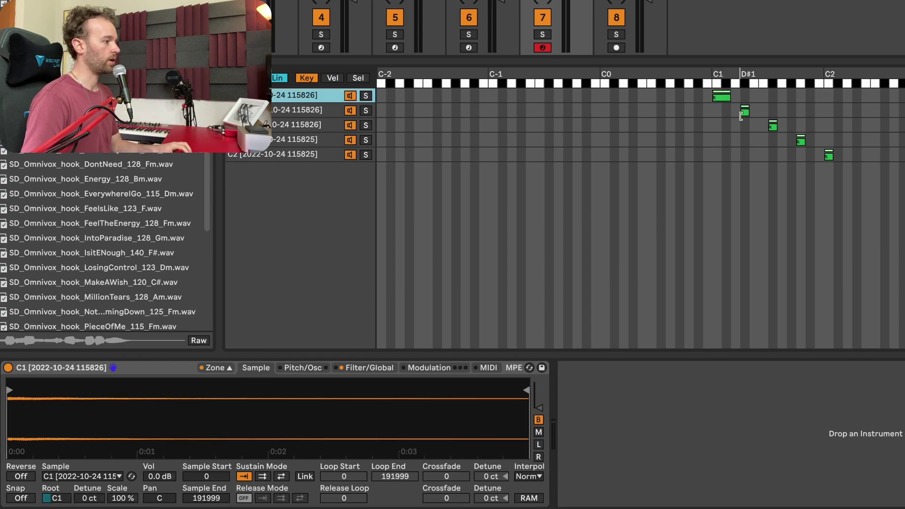
left_click(739, 113)
left_click_drag(740, 114, 817, 157)
left_click(769, 127)
left_click(797, 141)
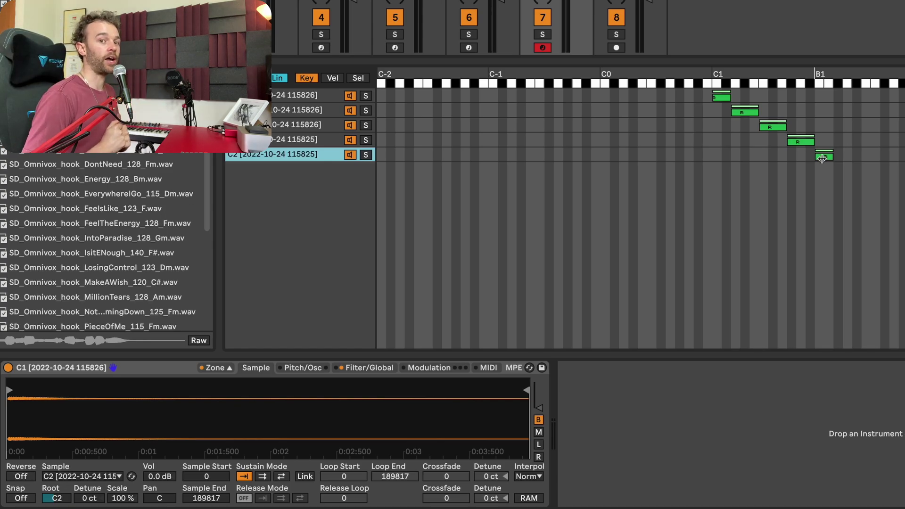
Set Sampler's volume envelope release to 531 ms and raise the Vol<Vel velocity sensitivity
left_click(387, 369)
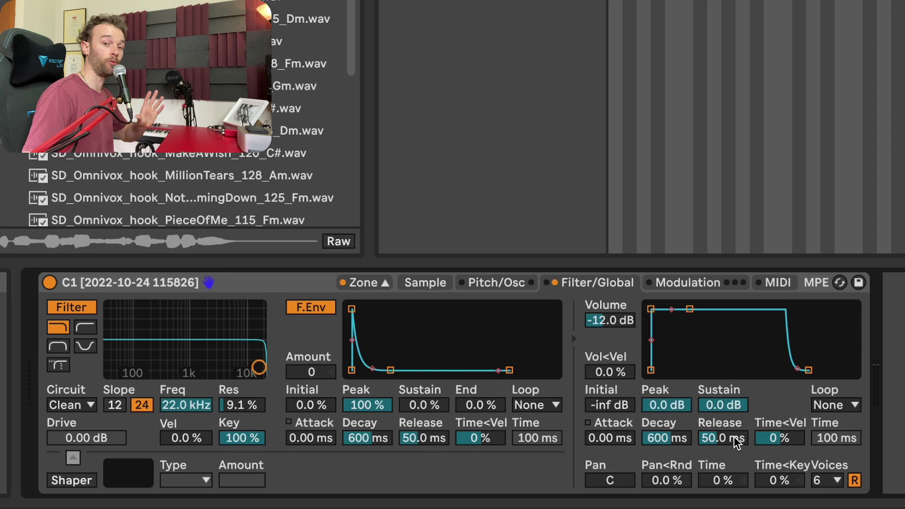
mouse_move(738, 442)
left_mouse_down()
mouse_move(740, 426)
mouse_move(741, 443)
left_mouse_up()
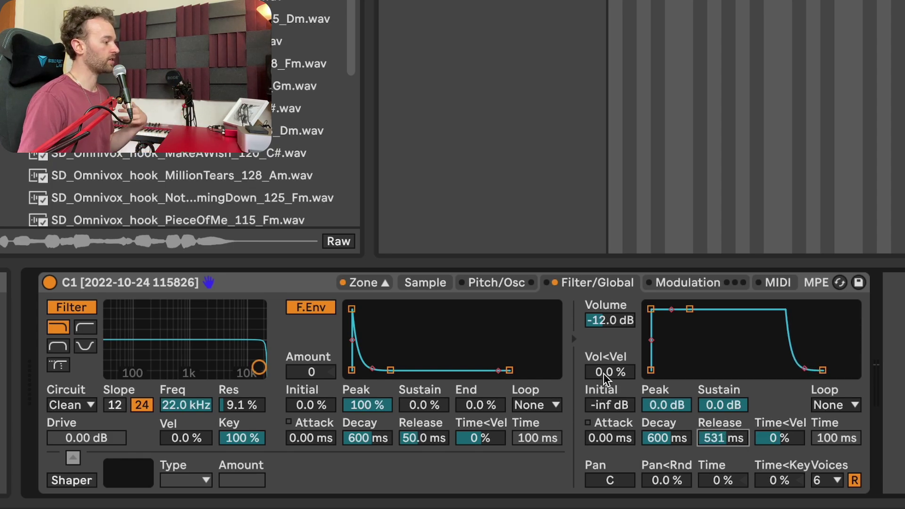
left_click_drag(610, 372, 611, 357)
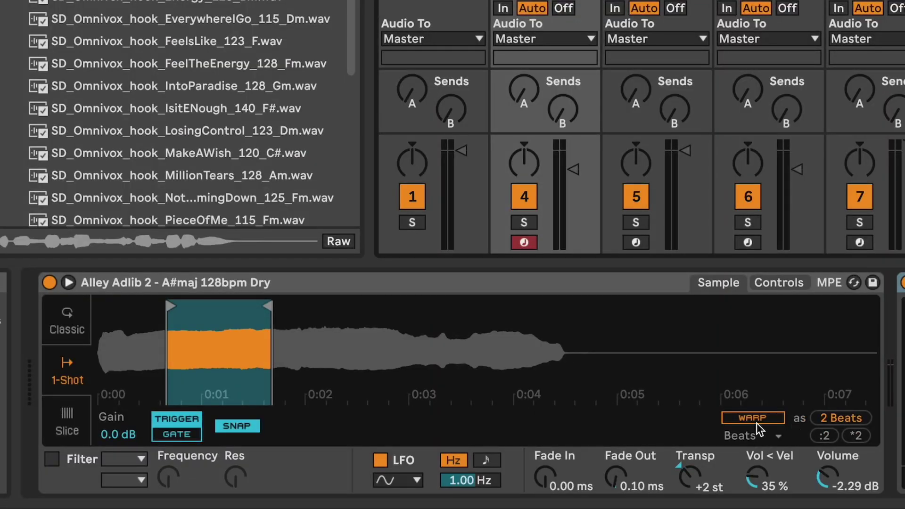
Turn on Warp for the Alley Adlib 2 vocal sample in track 4's Simpler
left_click(757, 421)
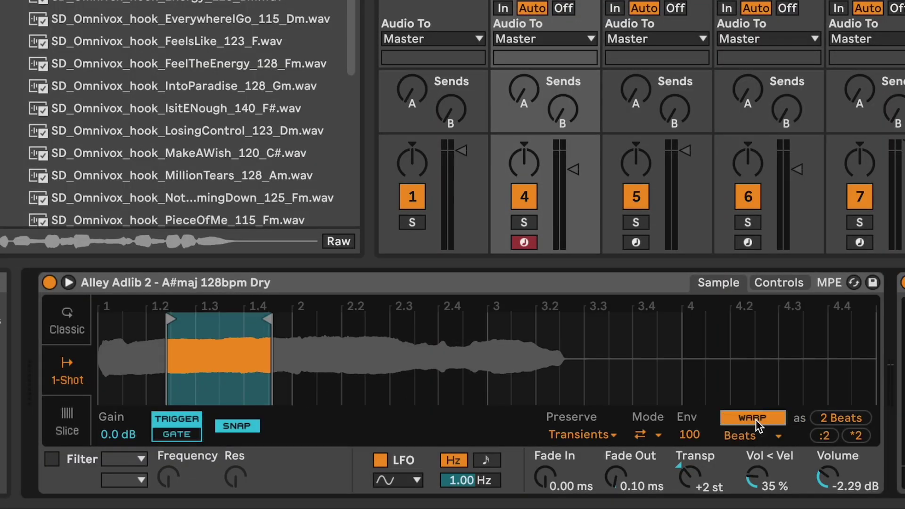